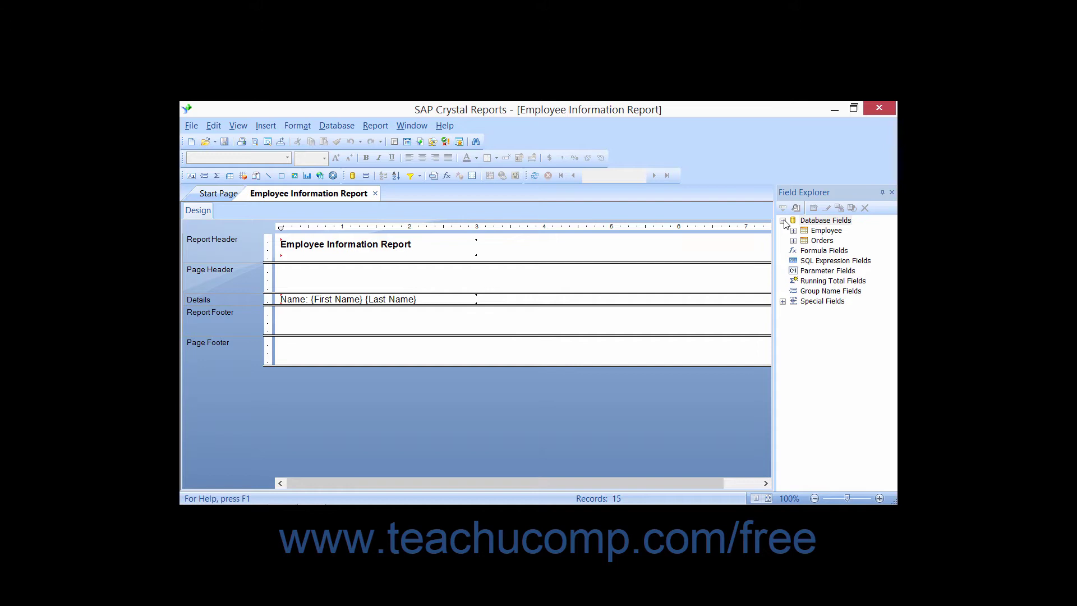
Expand and collapse the Employee table in the Field Explorer to view its fields.
left_click(822, 230)
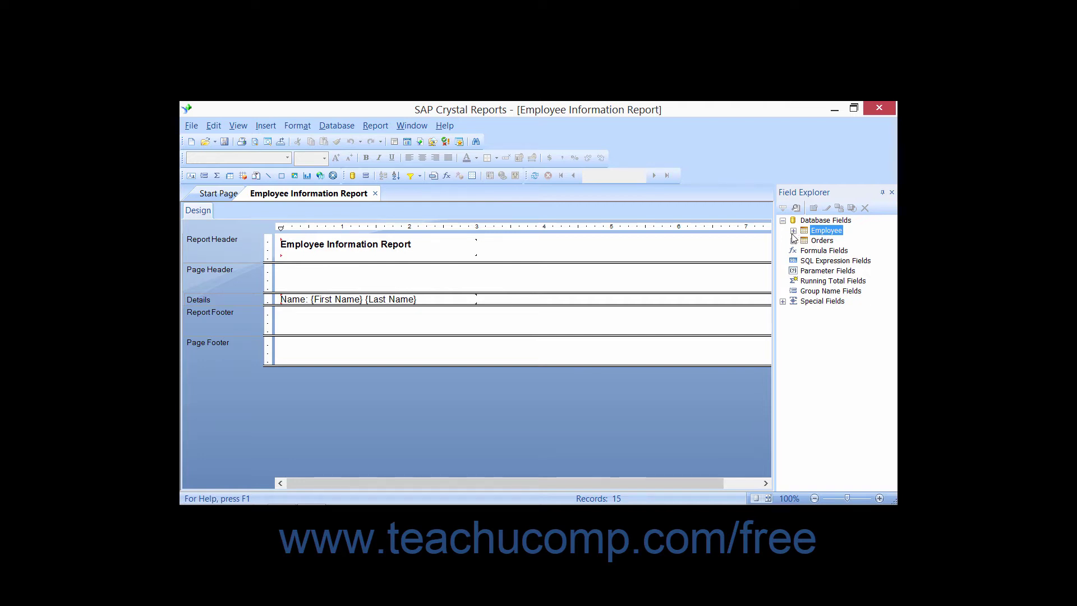
left_click(792, 231)
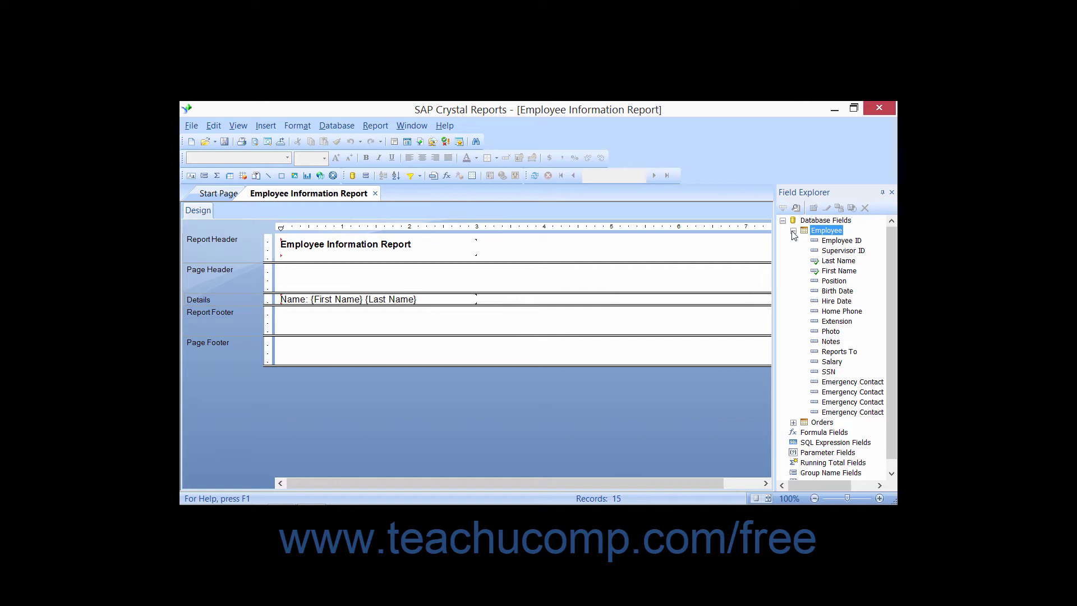
left_click(793, 231)
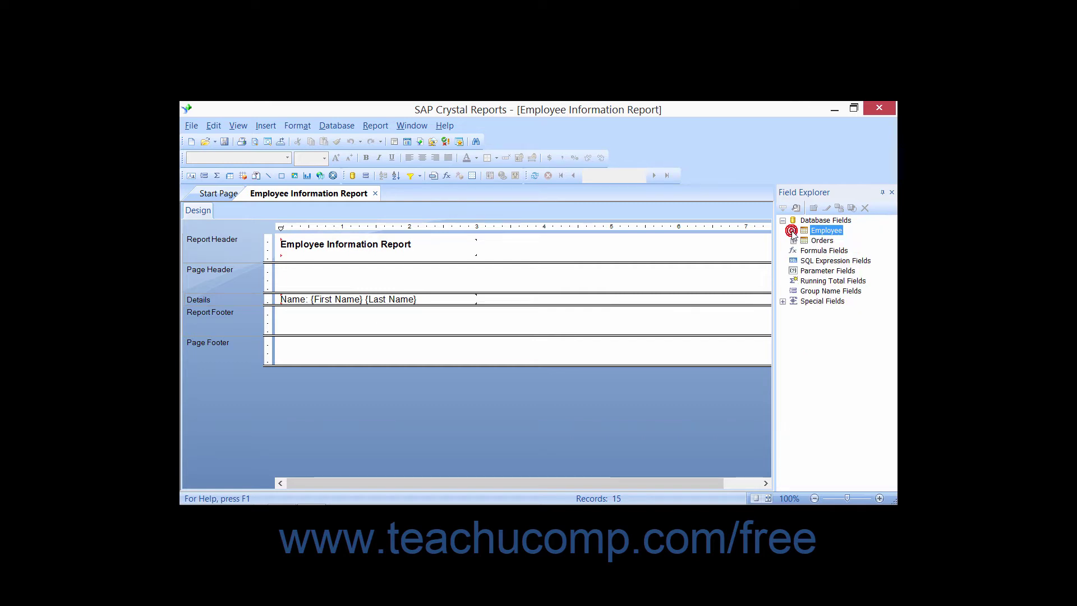
left_click(815, 241)
left_click(813, 234)
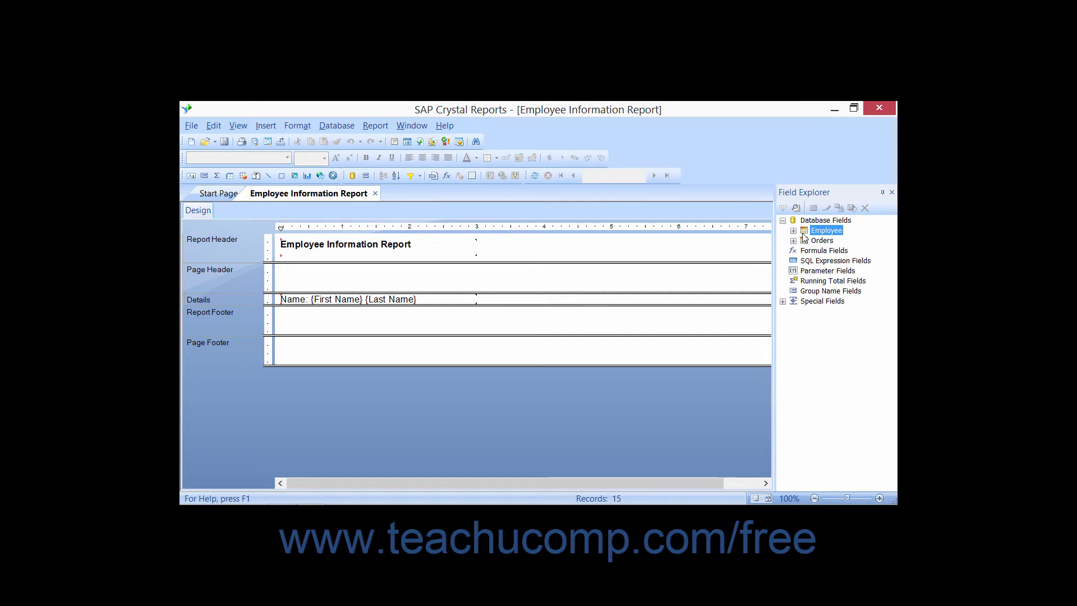
left_click(794, 230)
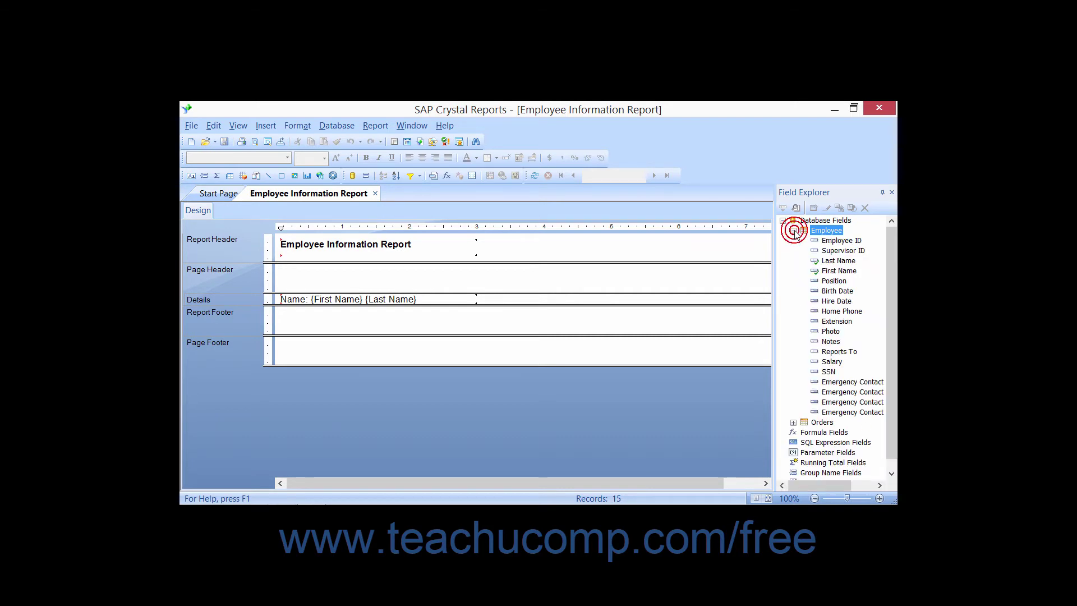
Select the Employee fields Last Name, First Name, Position and Hire Date, dragging Hire Date.
left_click(831, 262)
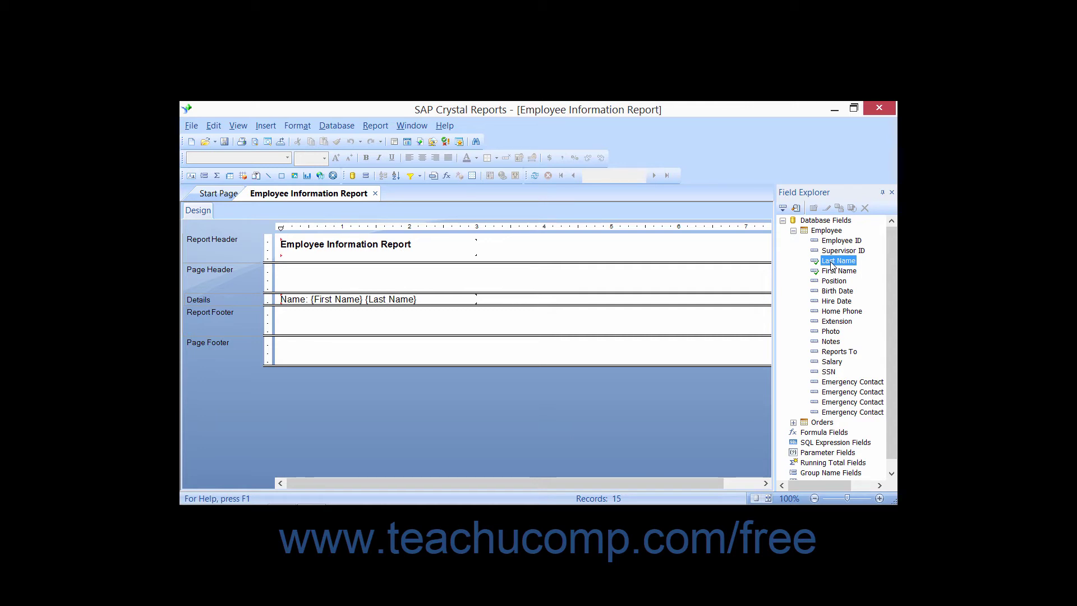
left_click(833, 232)
left_click(837, 271)
left_click(832, 280)
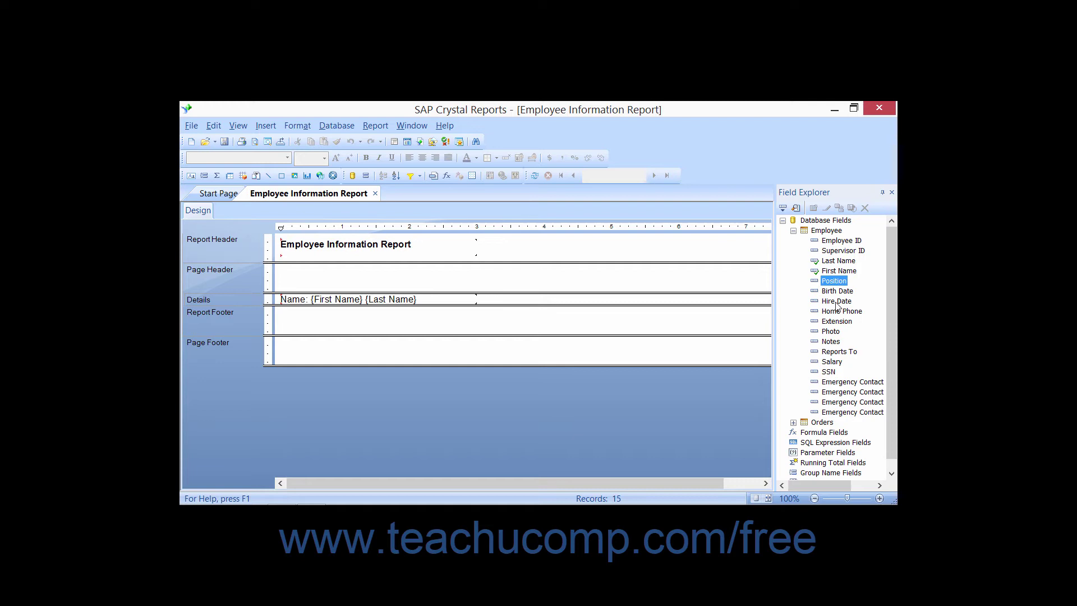
left_click(836, 301)
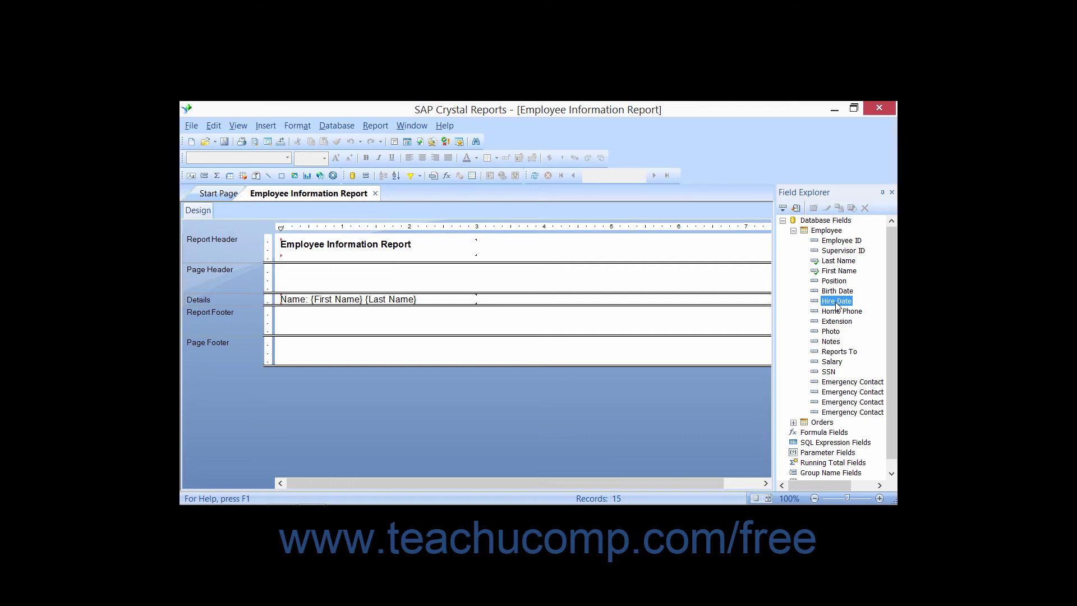
left_click_drag(836, 305, 833, 283)
Collapse the Employee table, then open Database Expert on its Links tab.
left_click(793, 230)
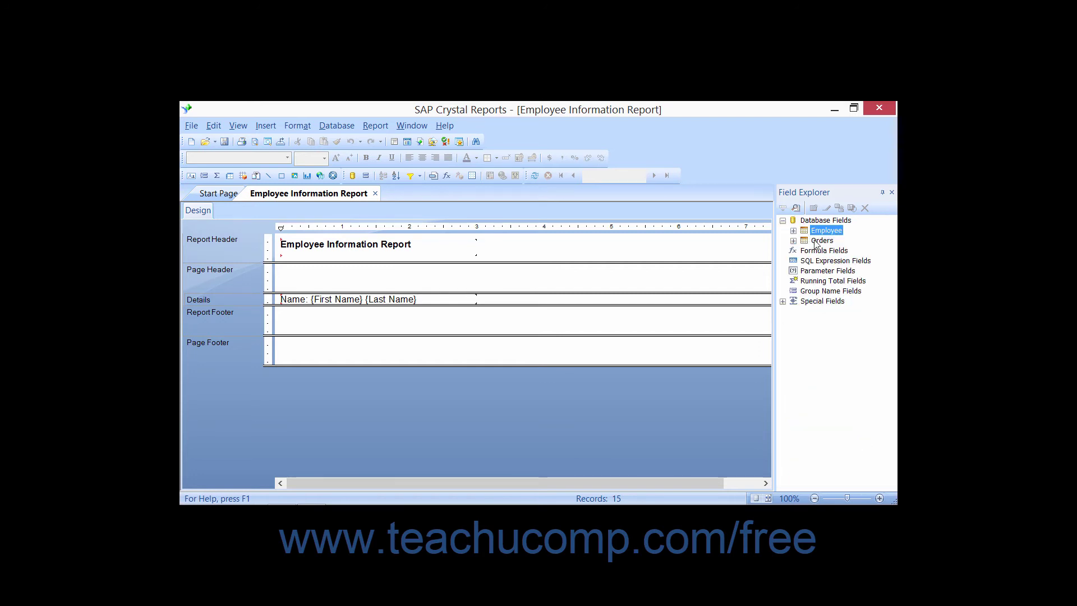
left_click(814, 242)
left_click(816, 232)
left_click(343, 126)
left_click(343, 142)
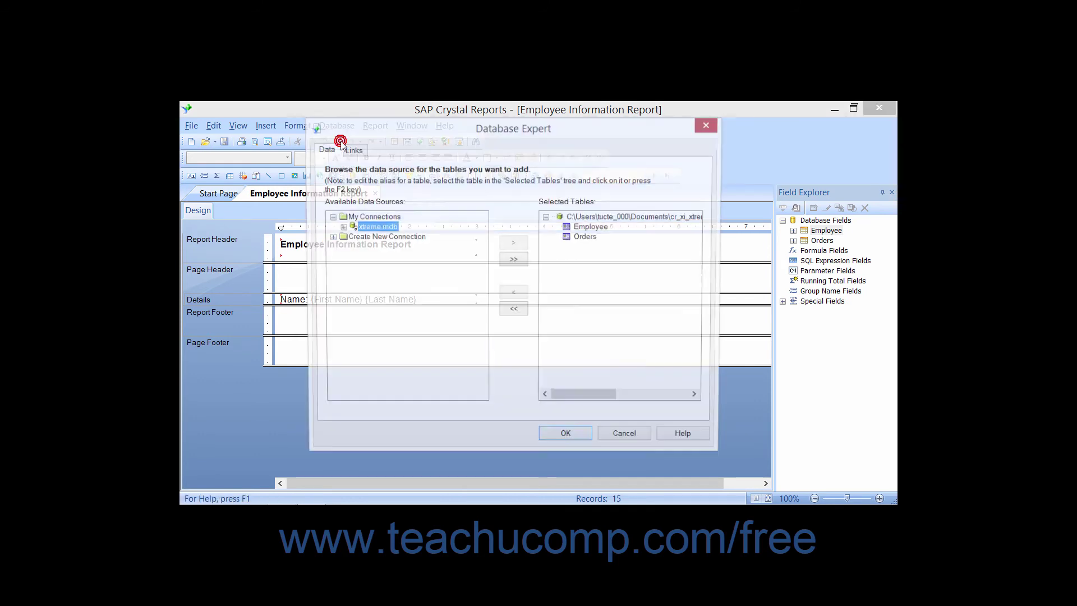
left_click(353, 150)
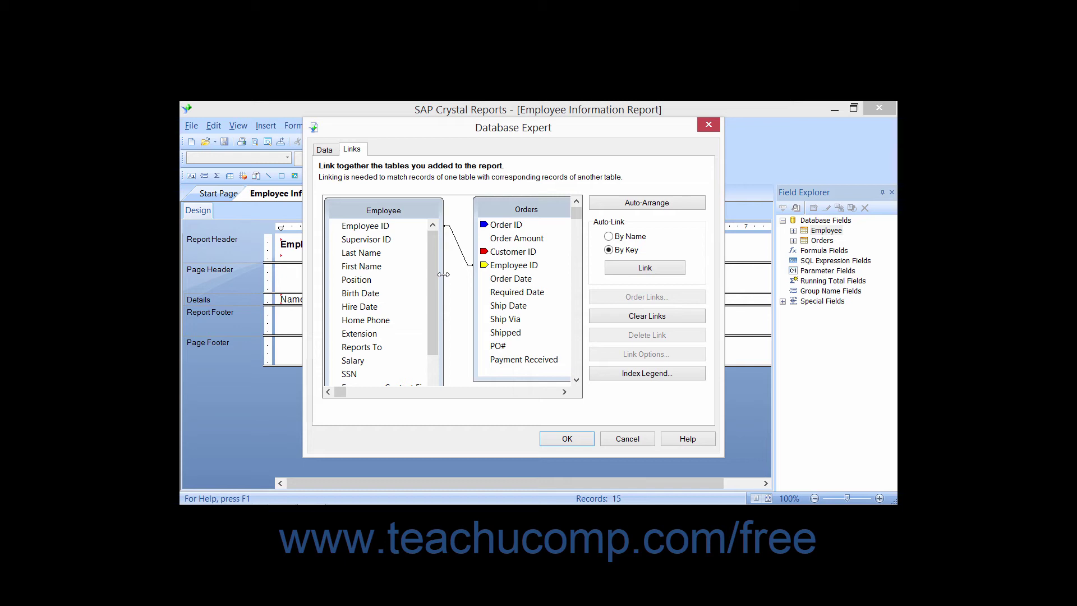
left_click(364, 227)
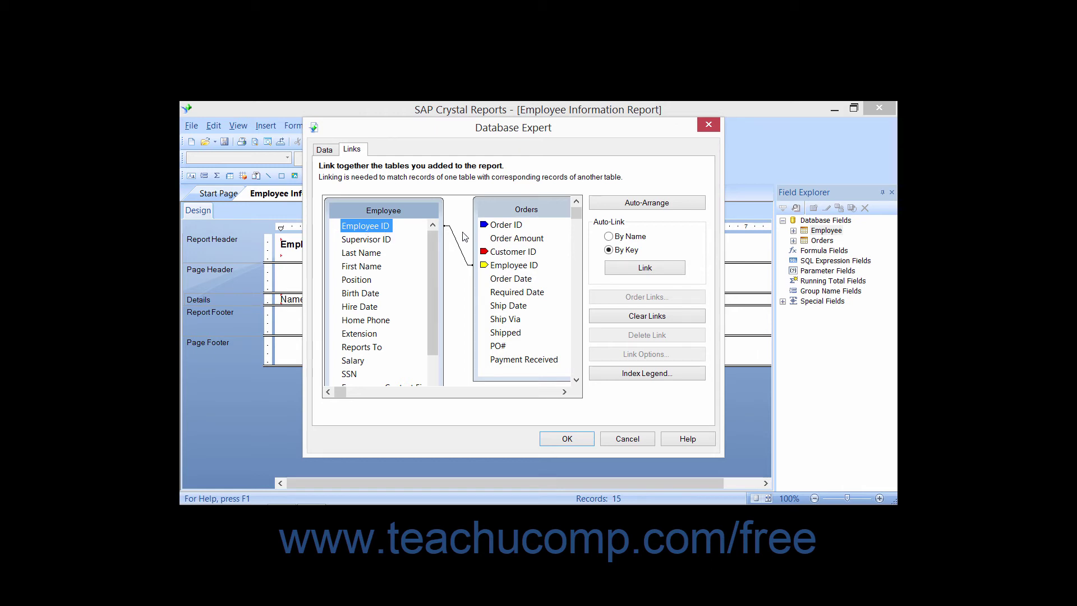
left_click(515, 230)
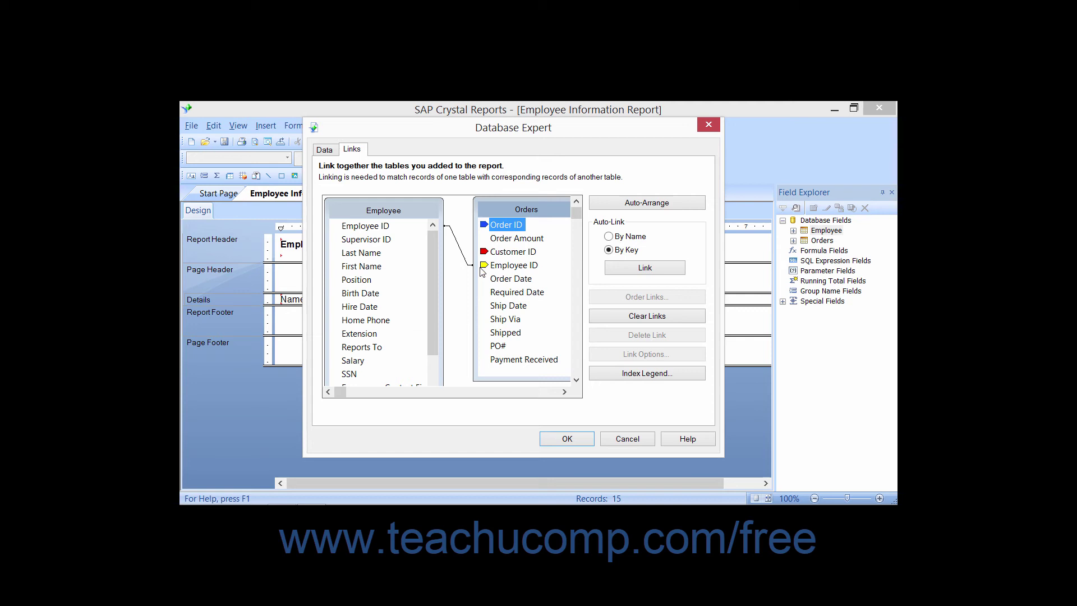
left_click(373, 226)
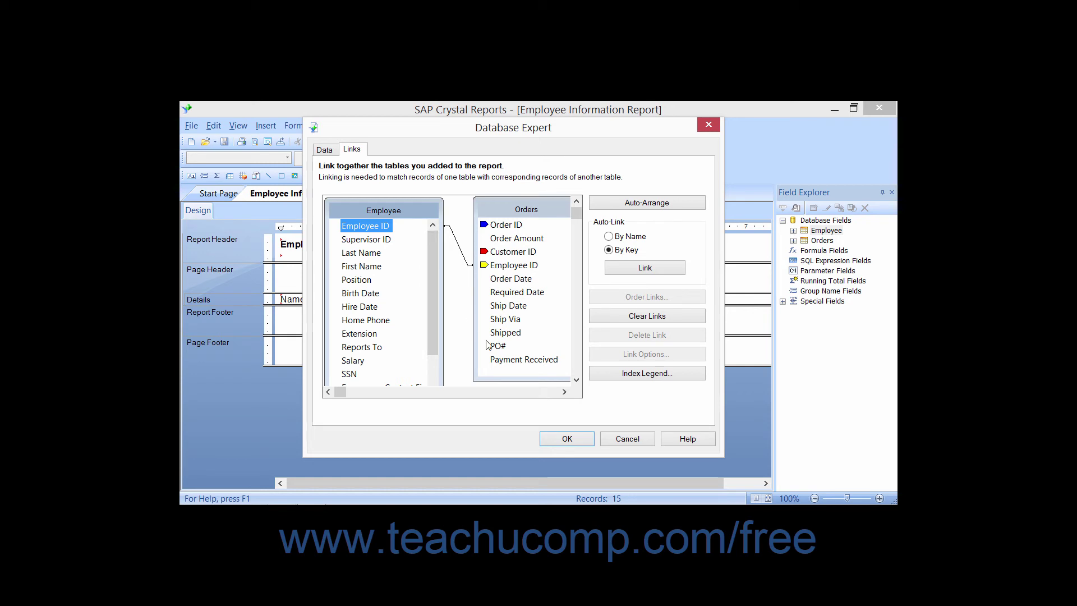
left_click(504, 266)
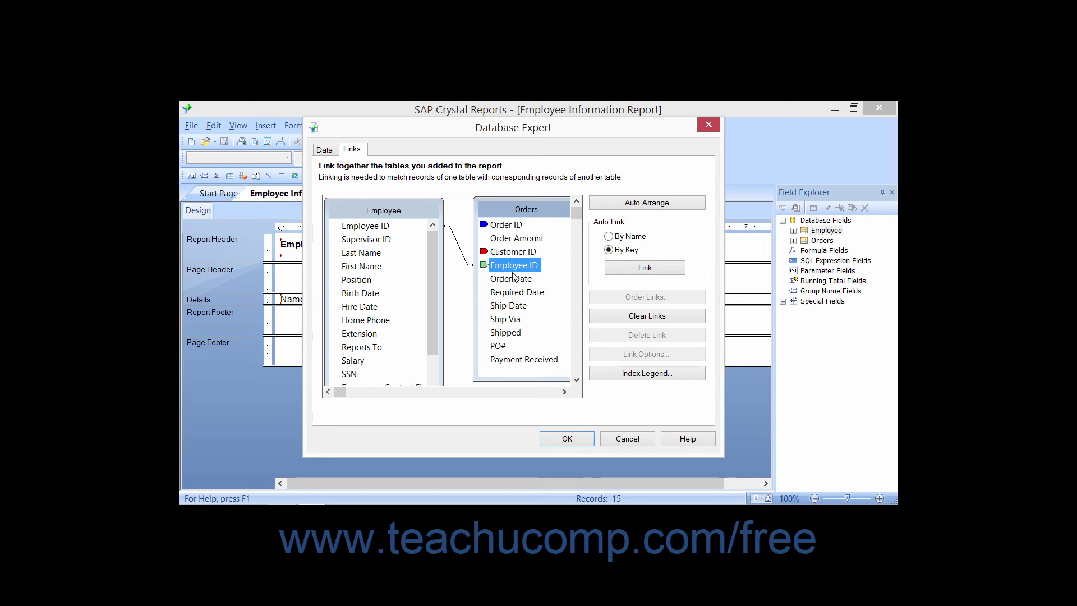
left_click(383, 227)
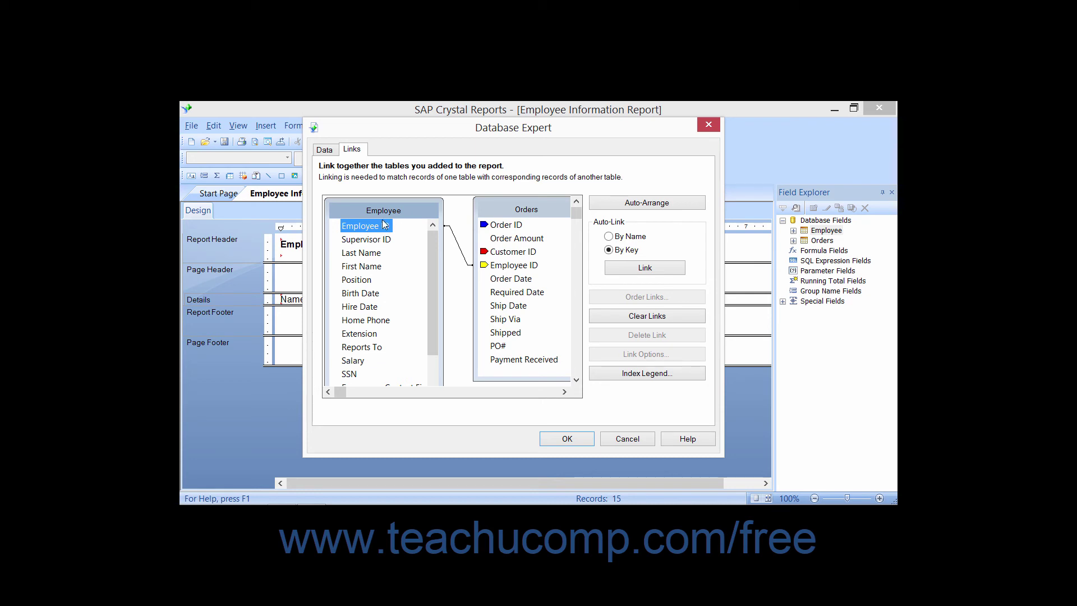
left_click(506, 265)
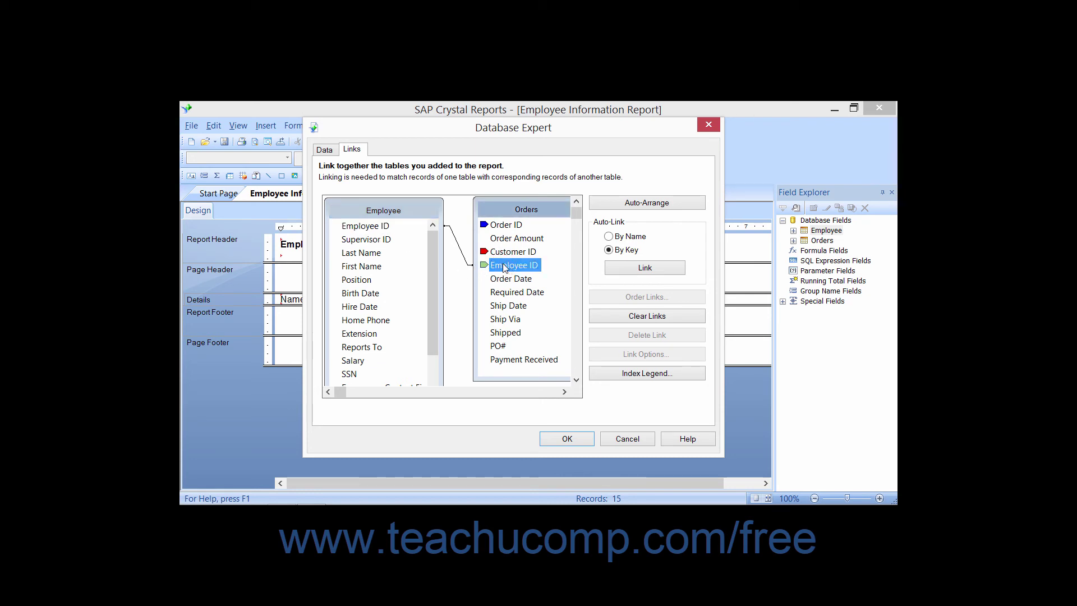
Check the Orders and Employee ID fields, then select the Employee ID to Employee ID link line.
left_click(516, 227)
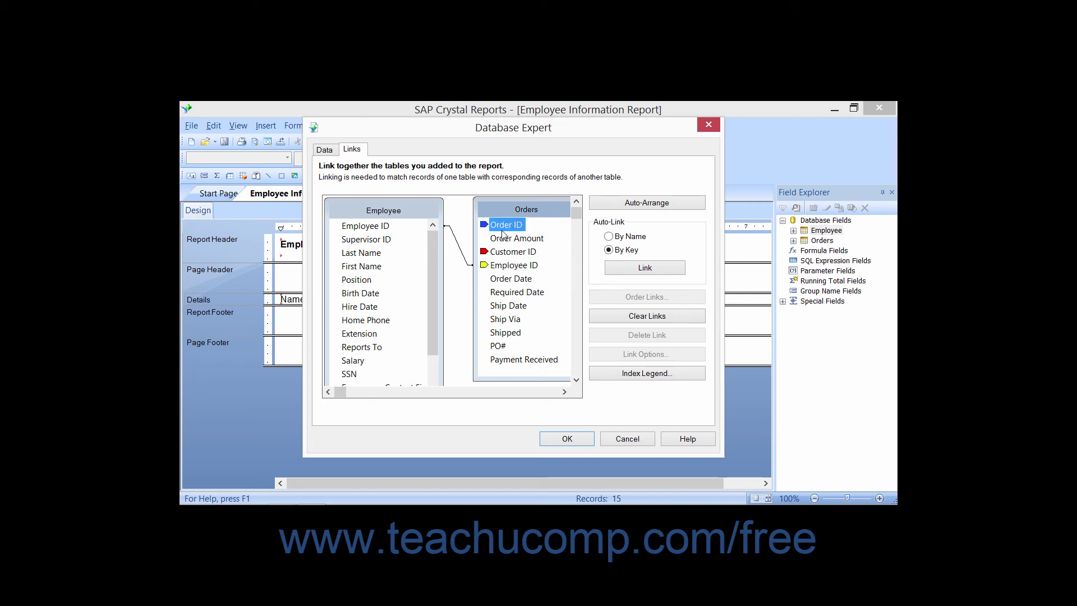
left_click(507, 279)
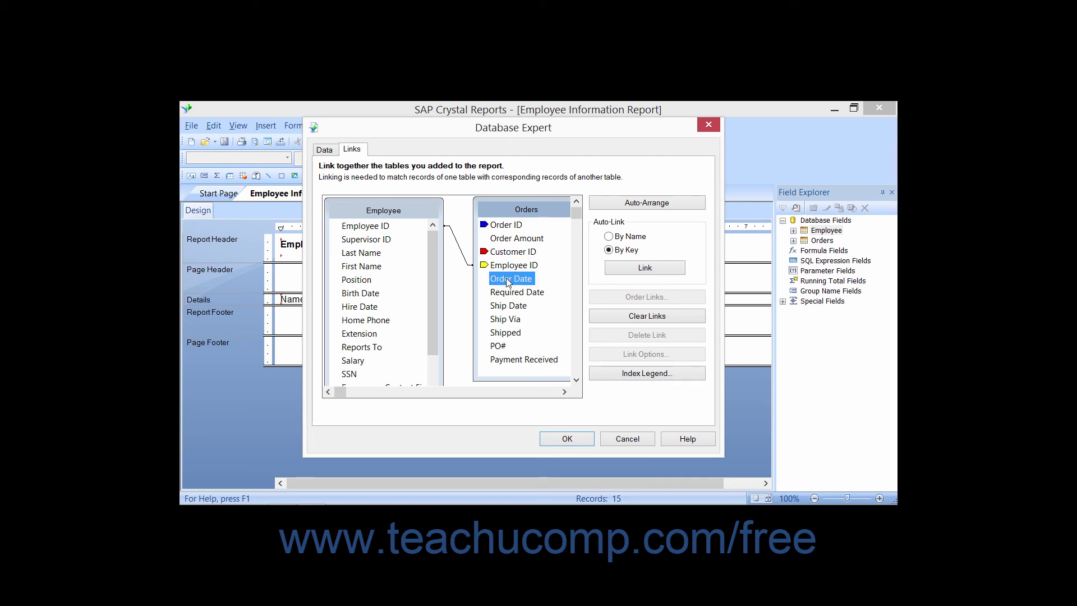
left_click(513, 265)
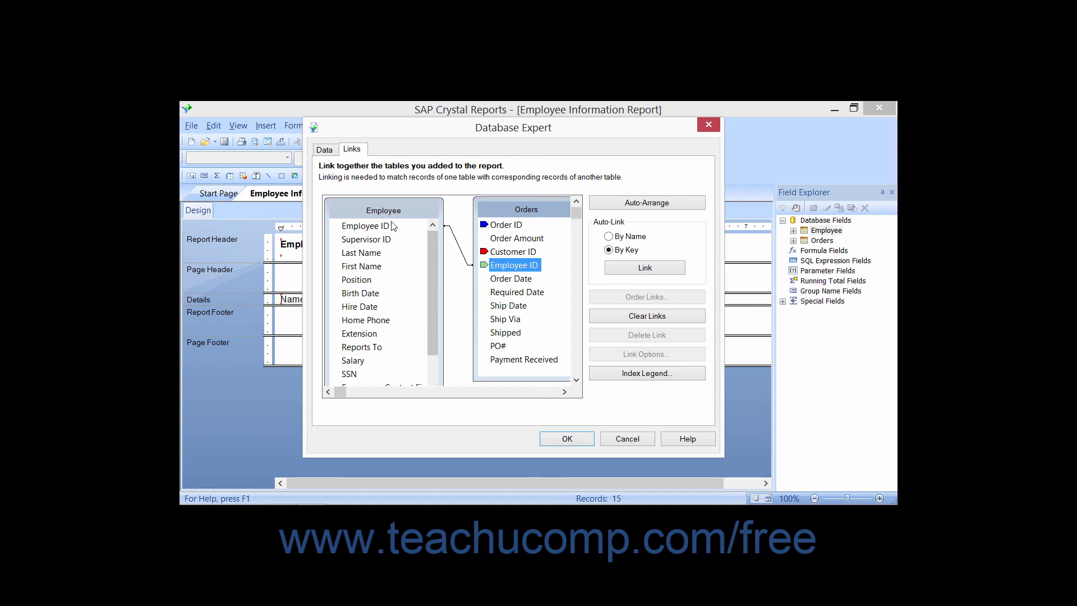
left_click(352, 226)
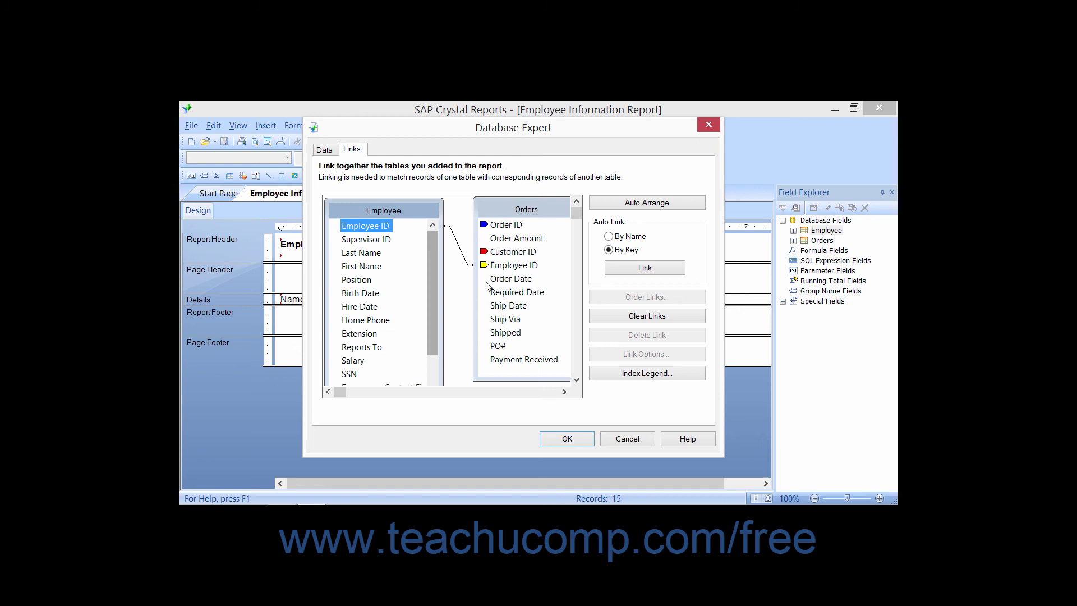
left_click(514, 265)
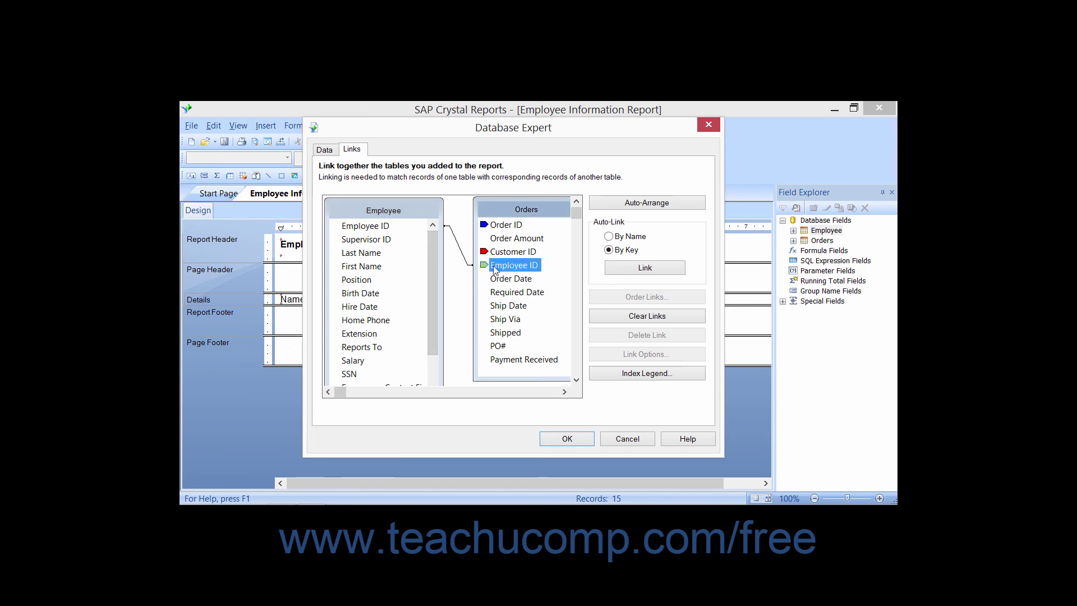
left_click(462, 256)
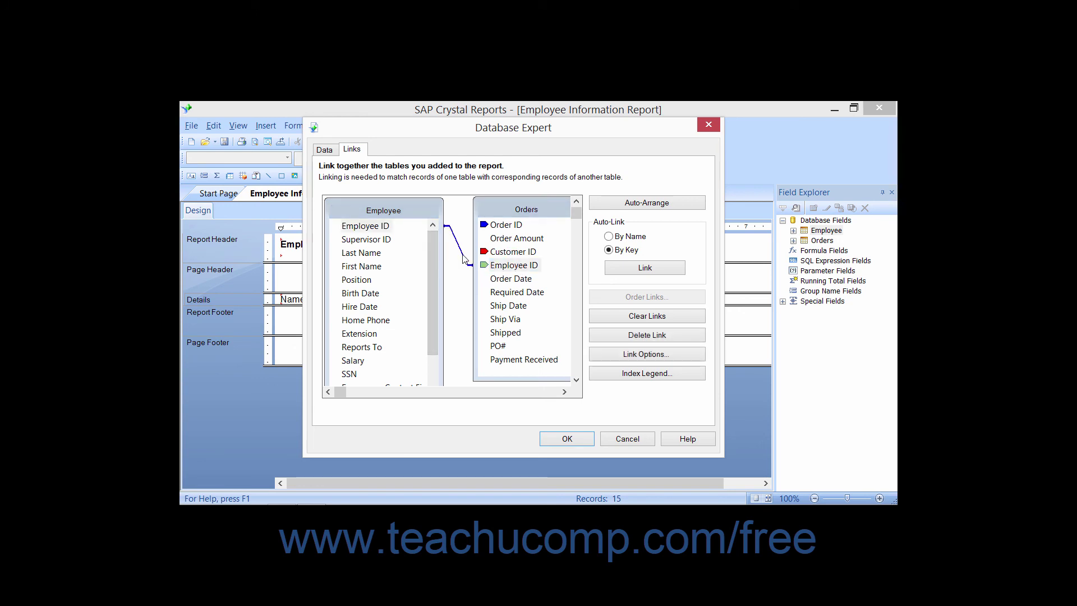